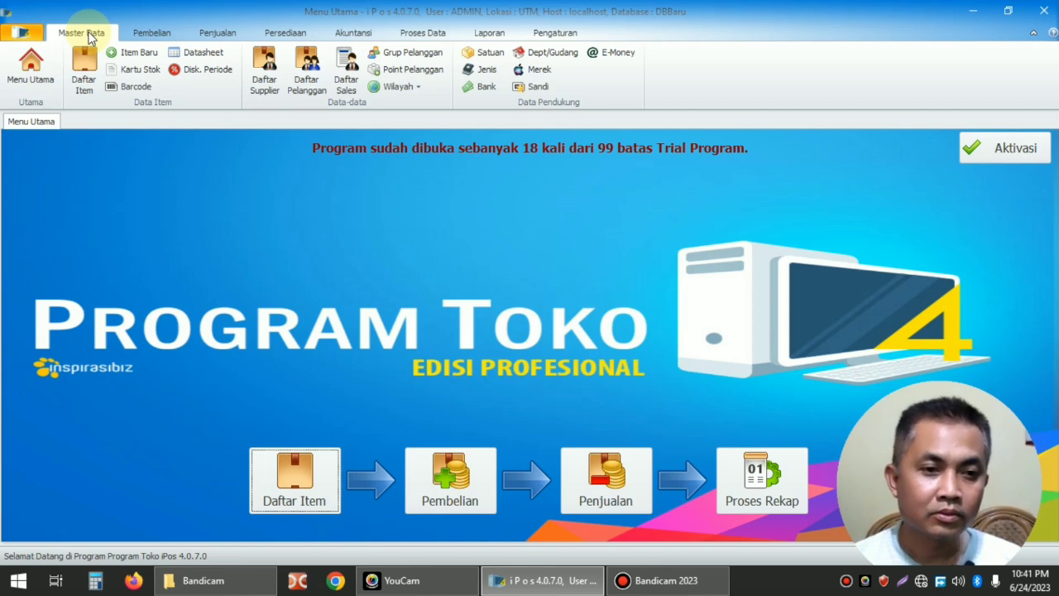
# Open the item, supplier and customer lists in turn, and select the UMUM entry in the customer list.
pyautogui.click(89, 74)
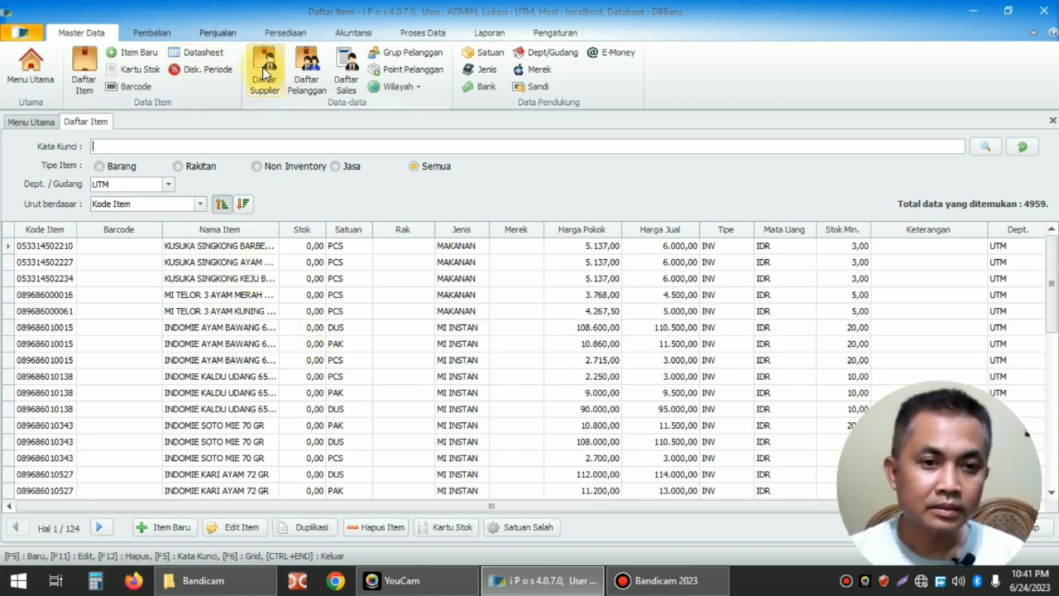
pyautogui.click(264, 72)
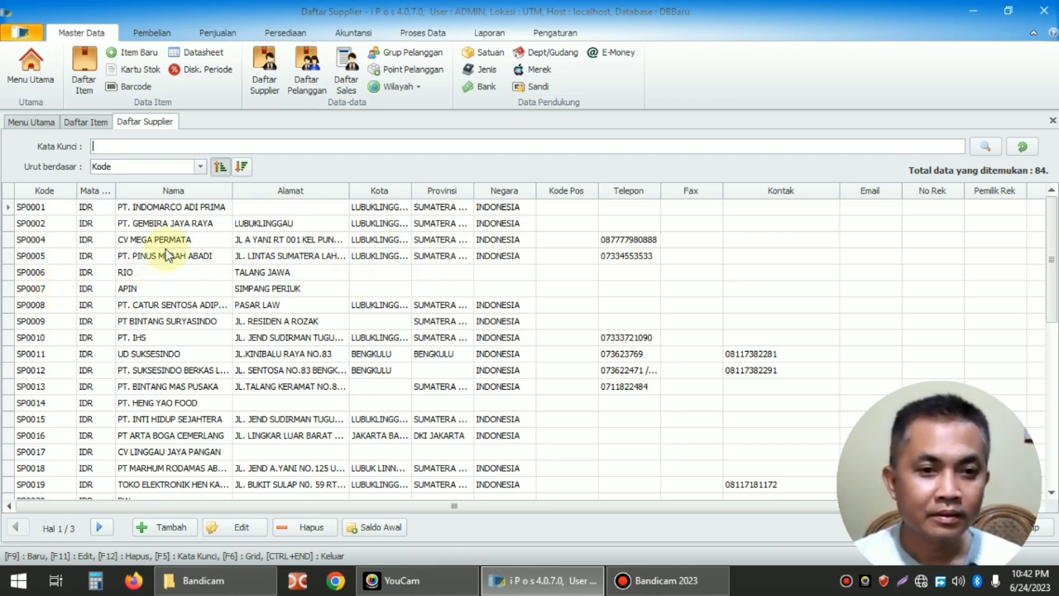
pyautogui.click(301, 83)
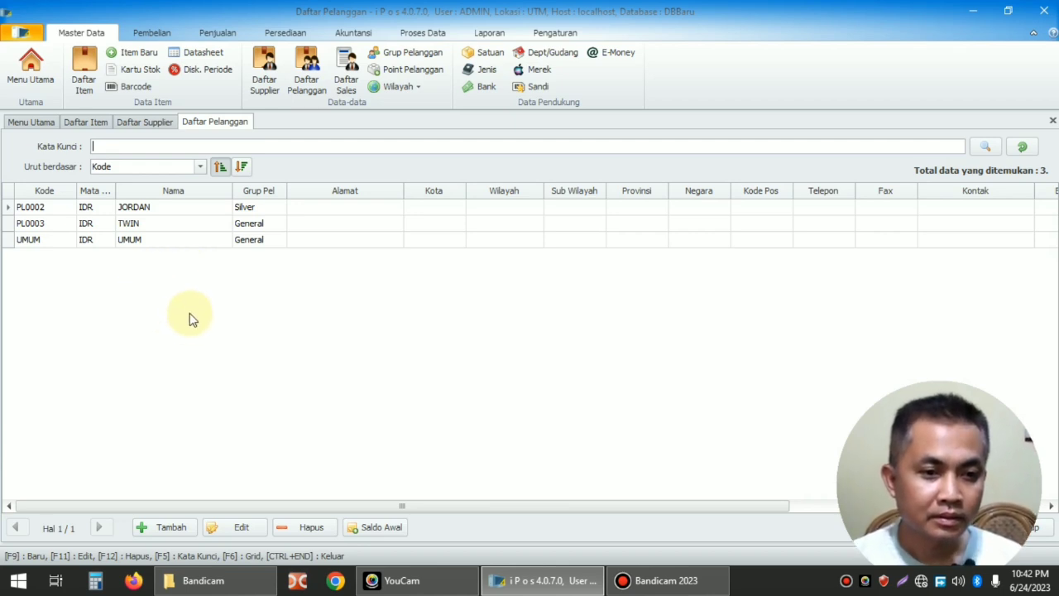
pyautogui.click(149, 242)
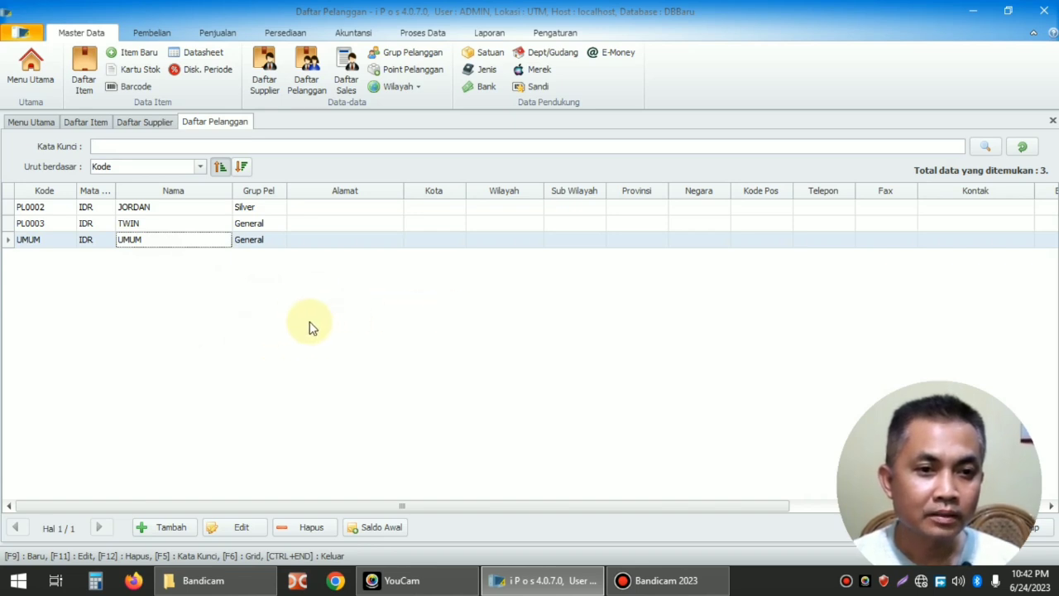
pyautogui.click(208, 37)
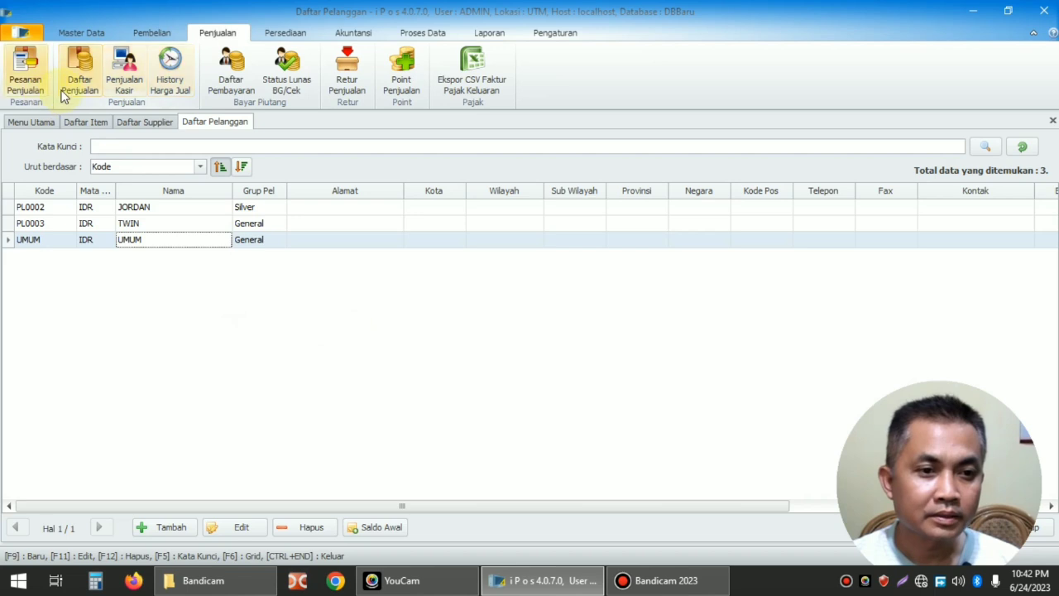
pyautogui.click(78, 80)
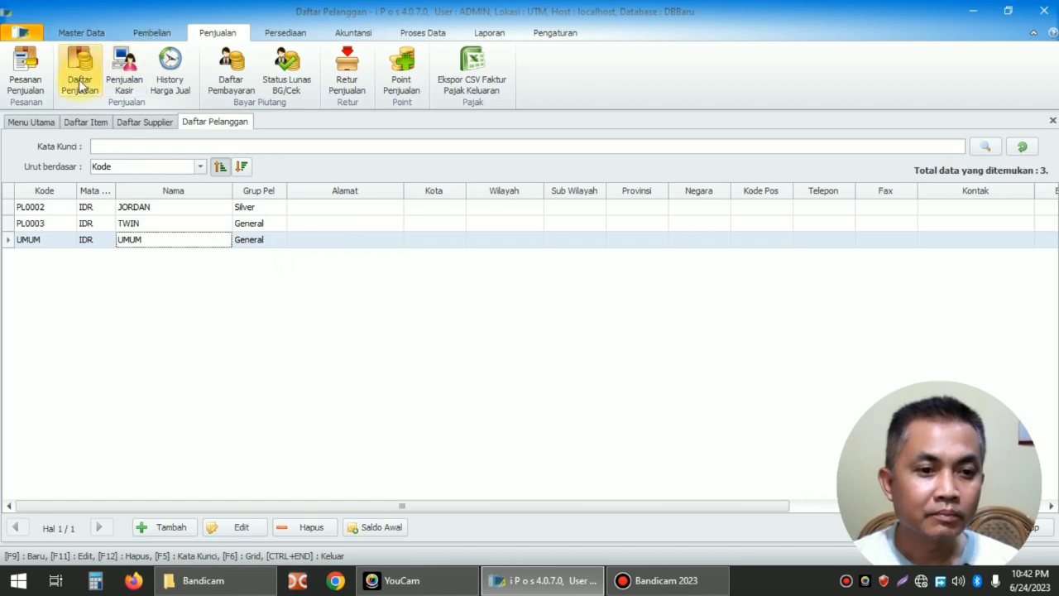
pyautogui.click(81, 33)
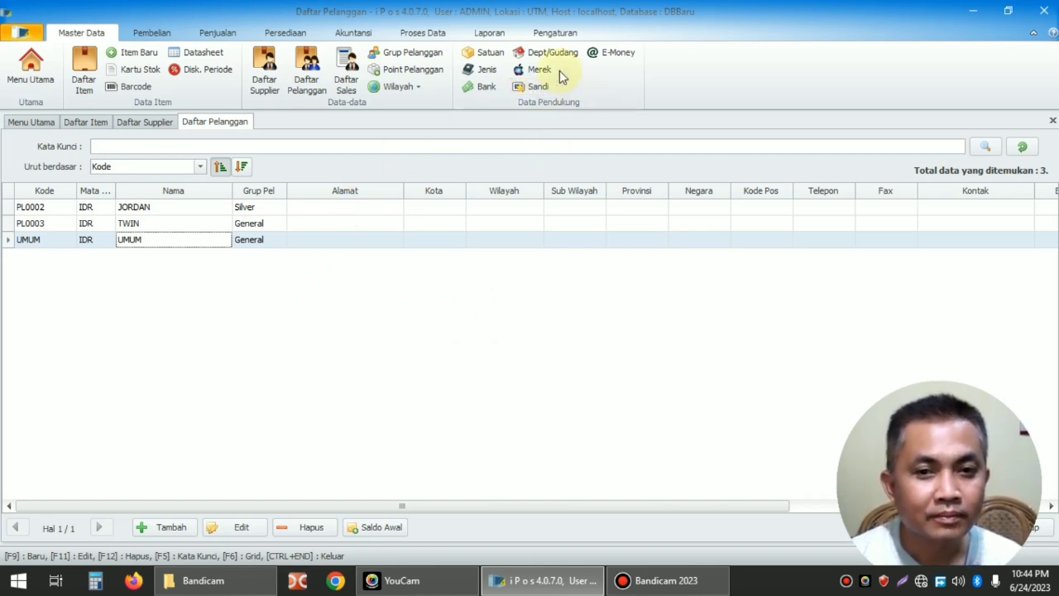
# Check the Import Item dari Excel dialog and close it without importing anything.
pyautogui.click(556, 33)
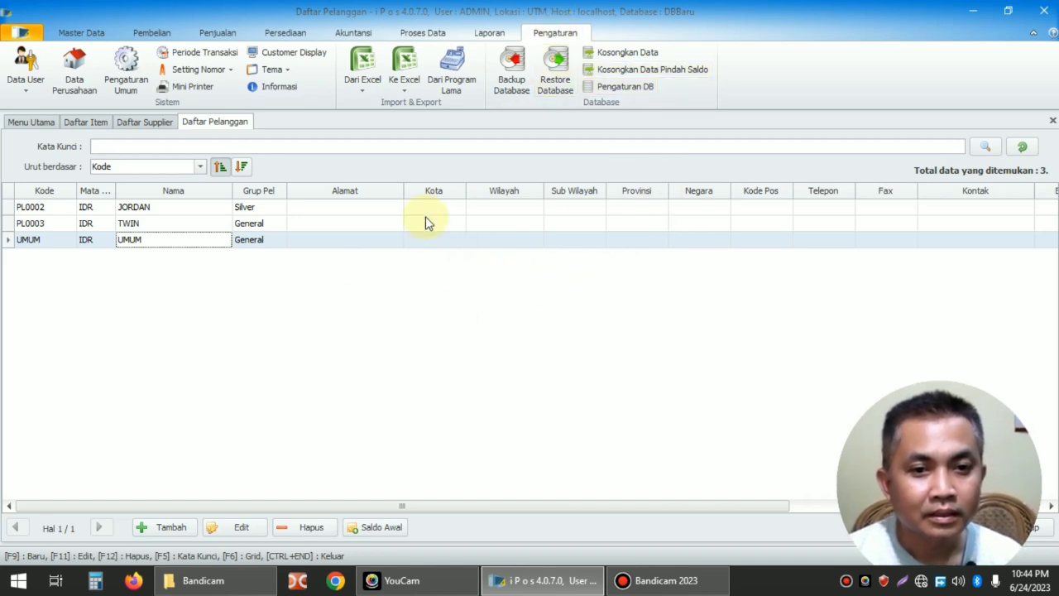
pyautogui.click(368, 89)
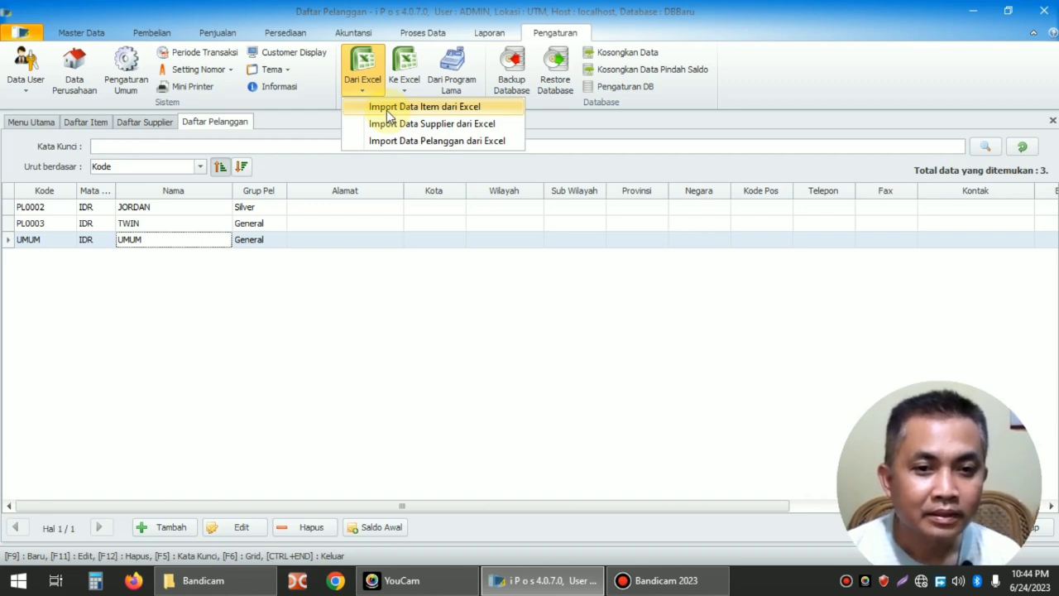
pyautogui.click(461, 111)
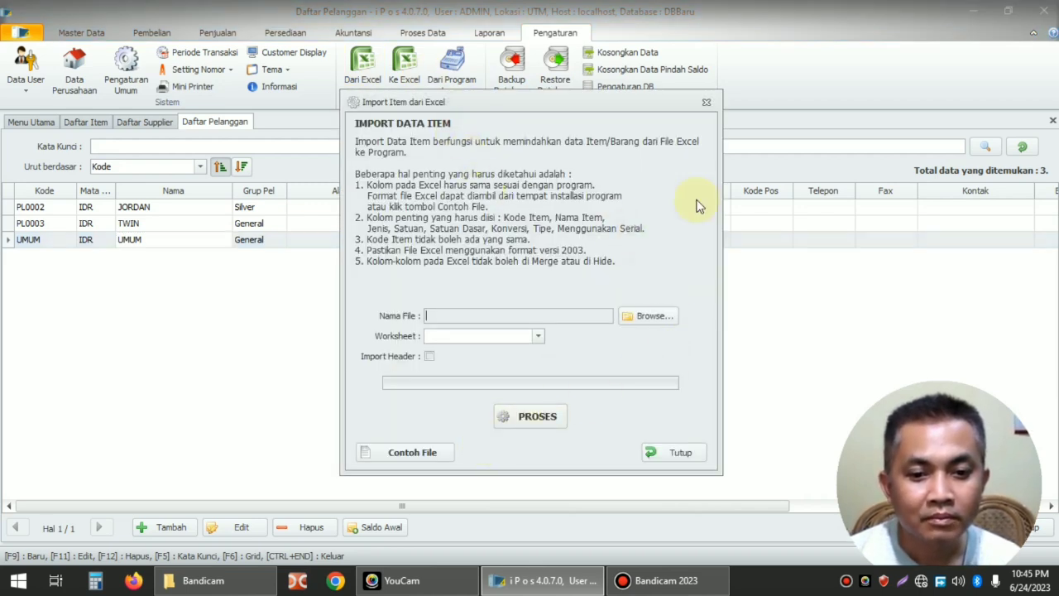
pyautogui.click(706, 102)
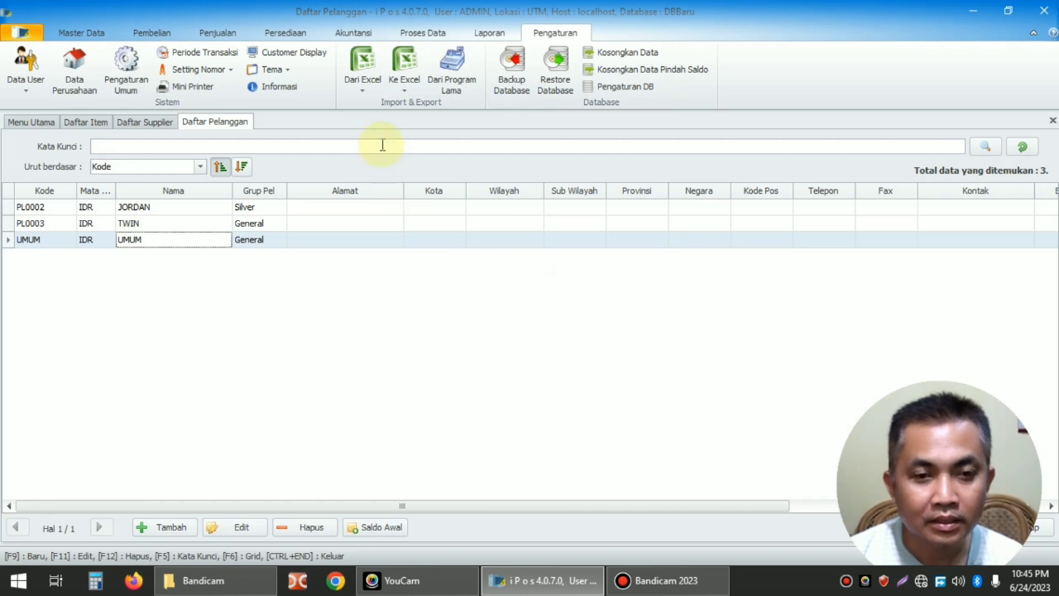
# Open the sample Excel file for the item data import and view it in a maximized window.
pyautogui.click(362, 87)
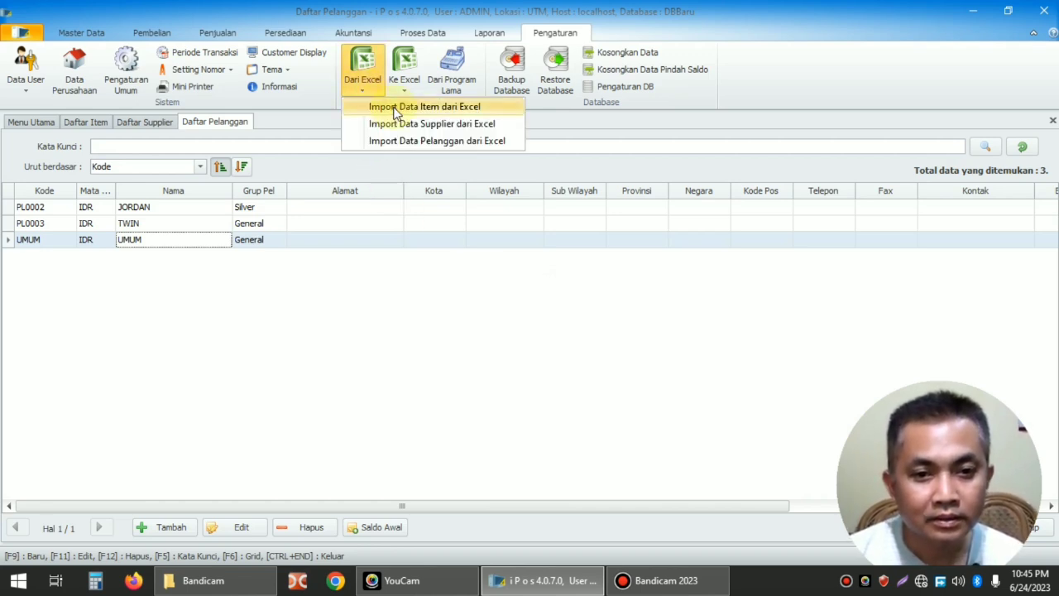
pyautogui.click(396, 109)
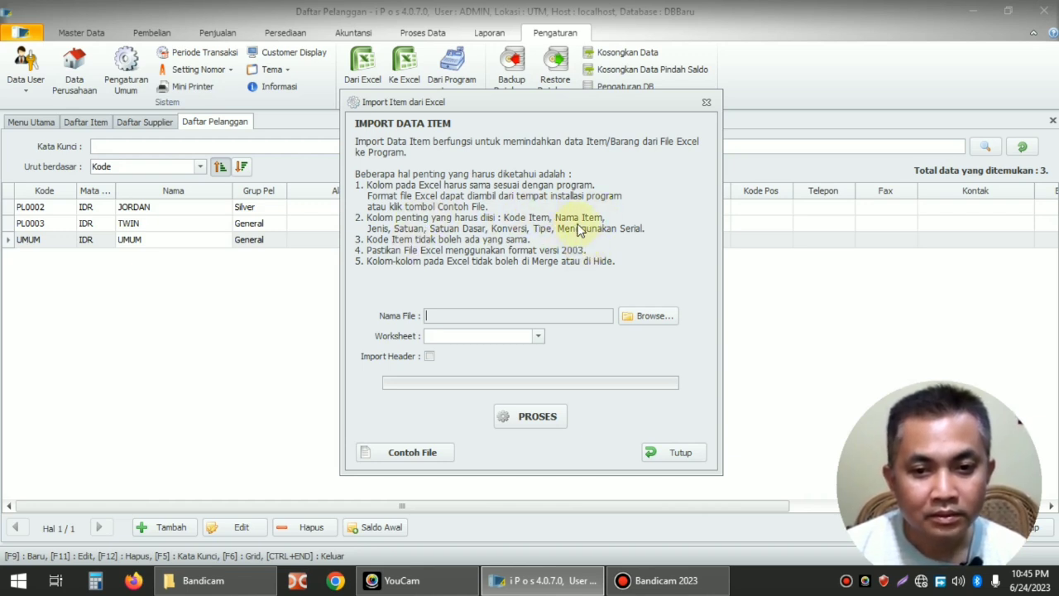
pyautogui.click(436, 453)
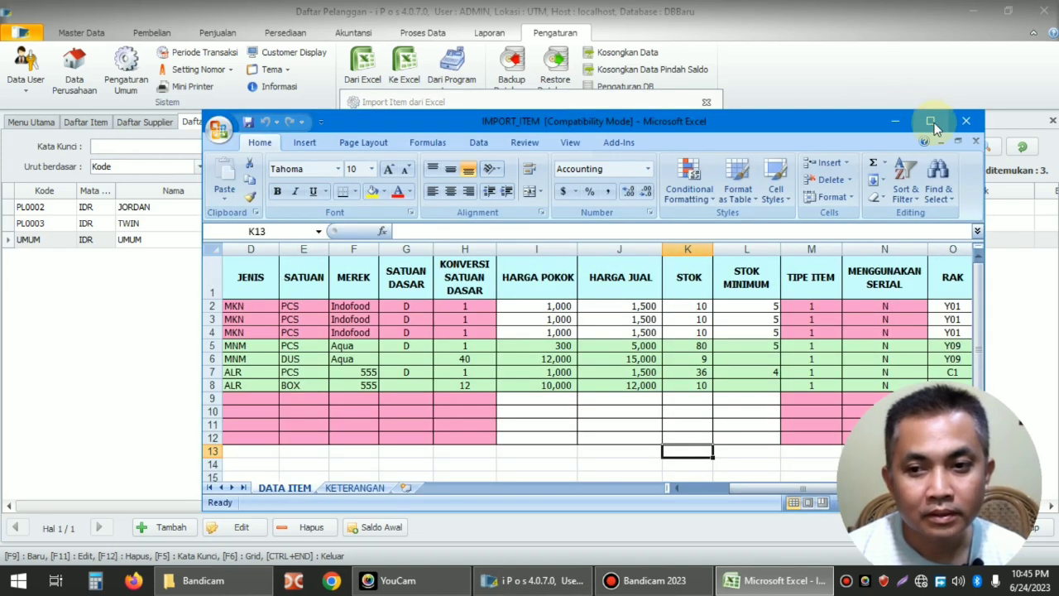
pyautogui.click(930, 120)
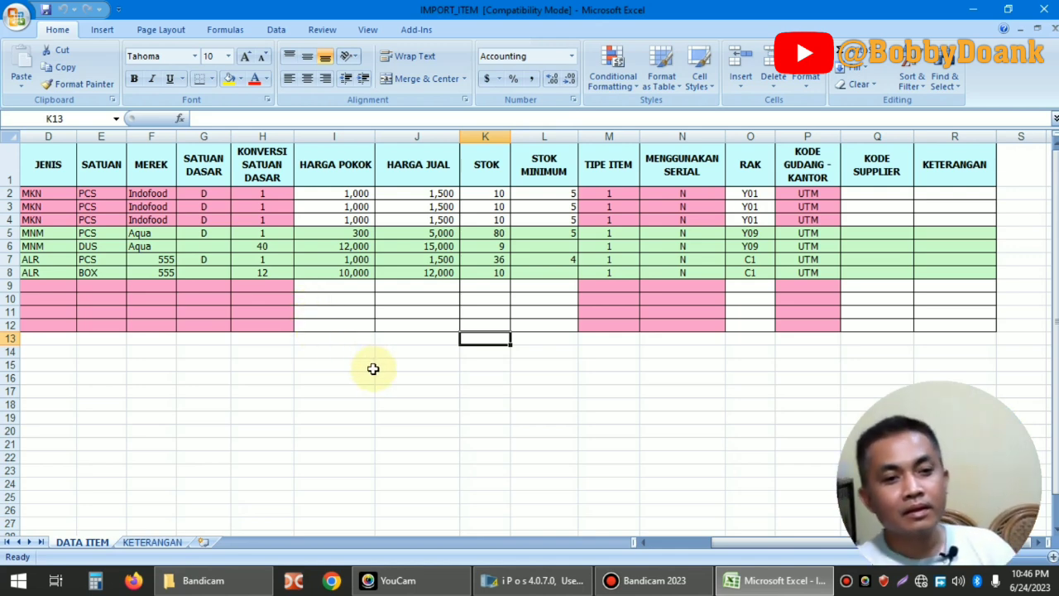
pyautogui.click(284, 378)
# Switch back to iPos and close the Import Item dari Excel dialog.
pyautogui.moveTo(543, 586)
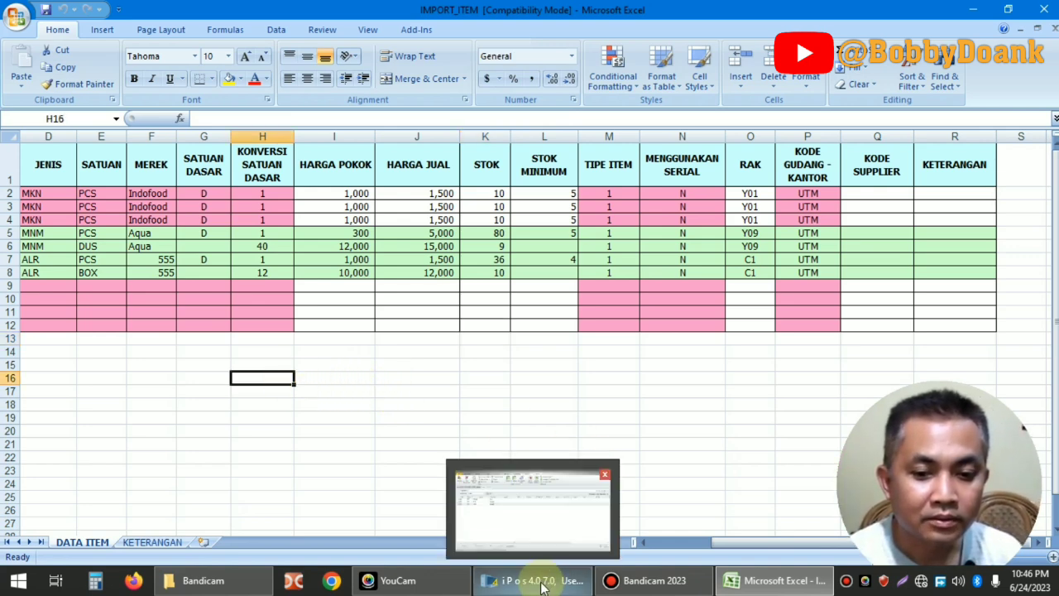
pyautogui.click(543, 583)
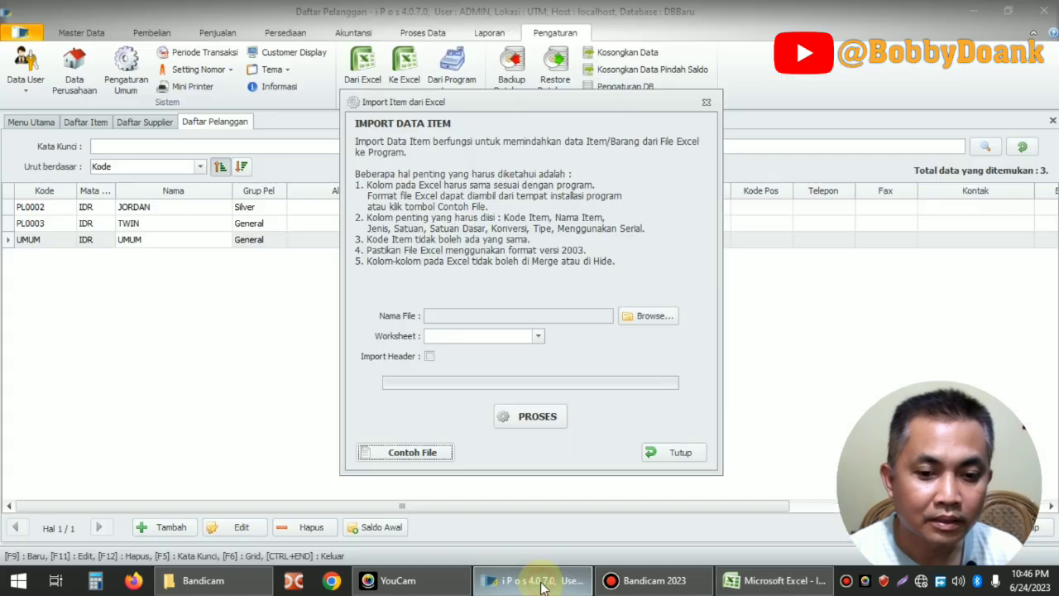
pyautogui.click(706, 102)
# Bring up the item list and widen its Kode Item column.
pyautogui.click(81, 32)
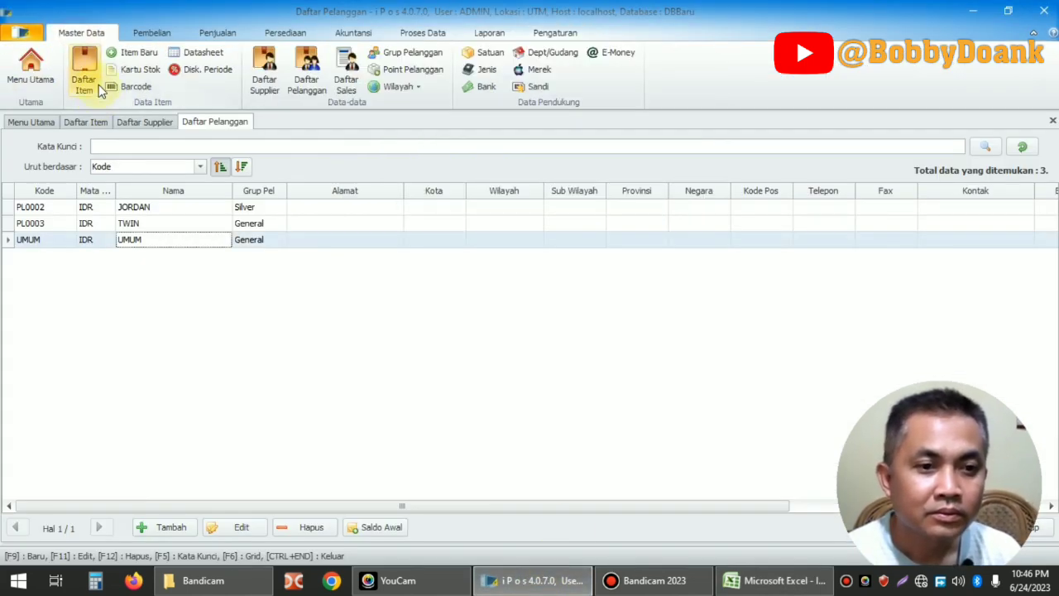
pyautogui.click(84, 80)
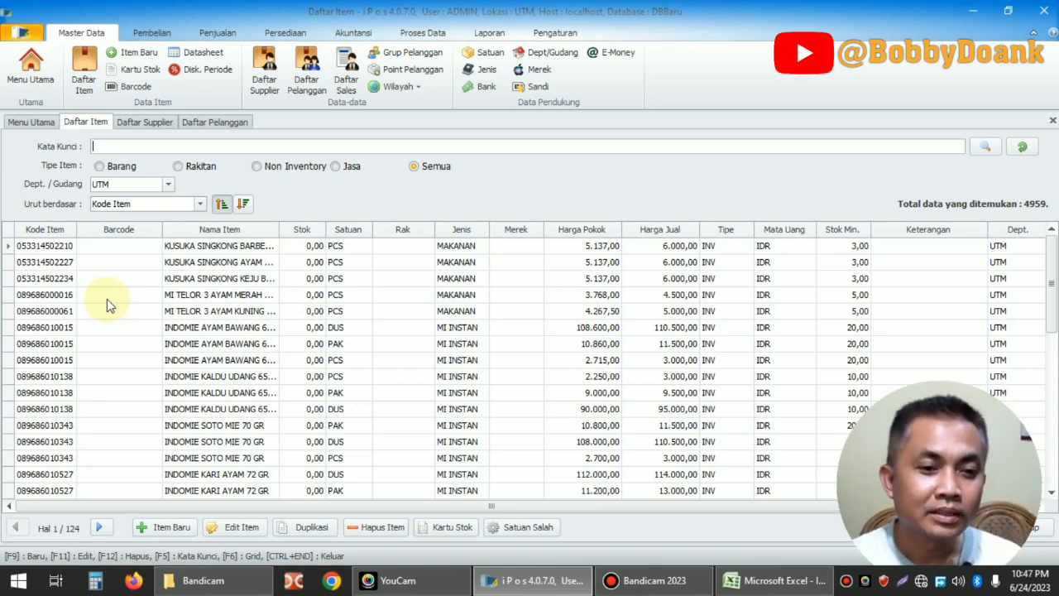
pyautogui.moveTo(75, 231); pyautogui.dragTo(103, 230)
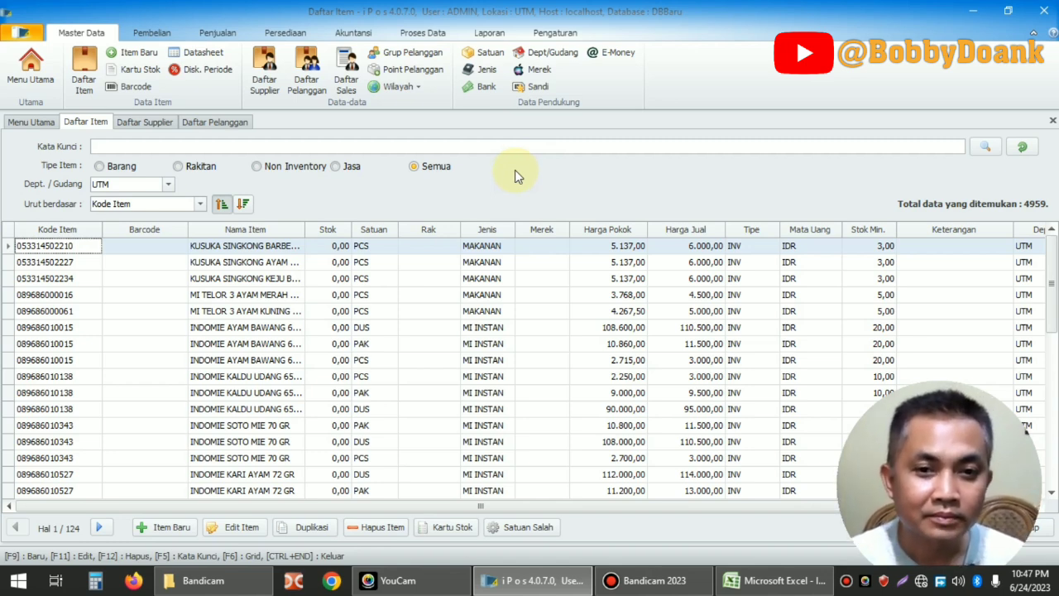
# Open the sample Excel file for the supplier data import.
pyautogui.click(553, 34)
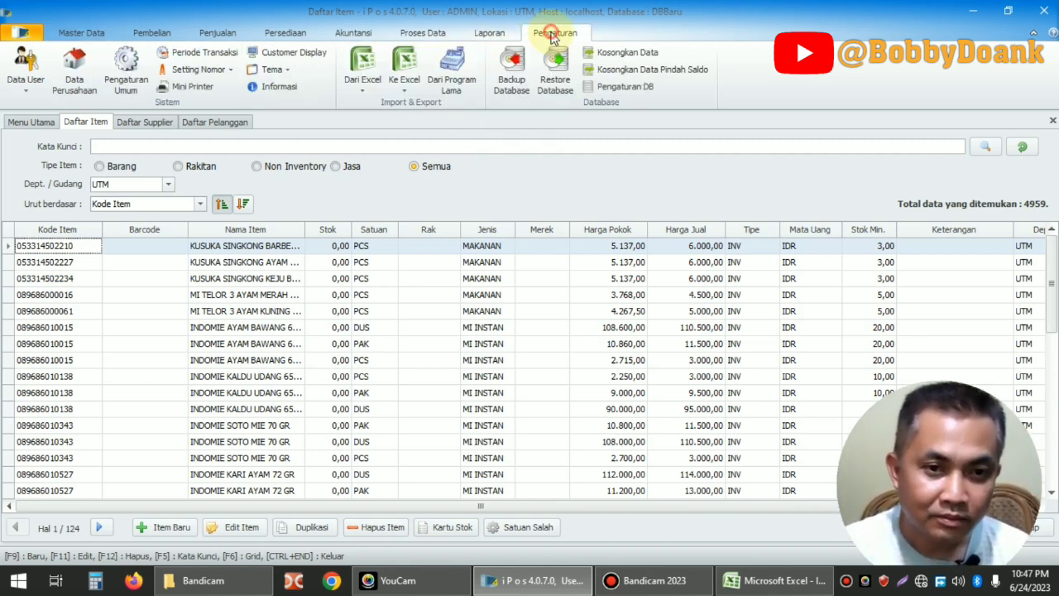
pyautogui.click(371, 92)
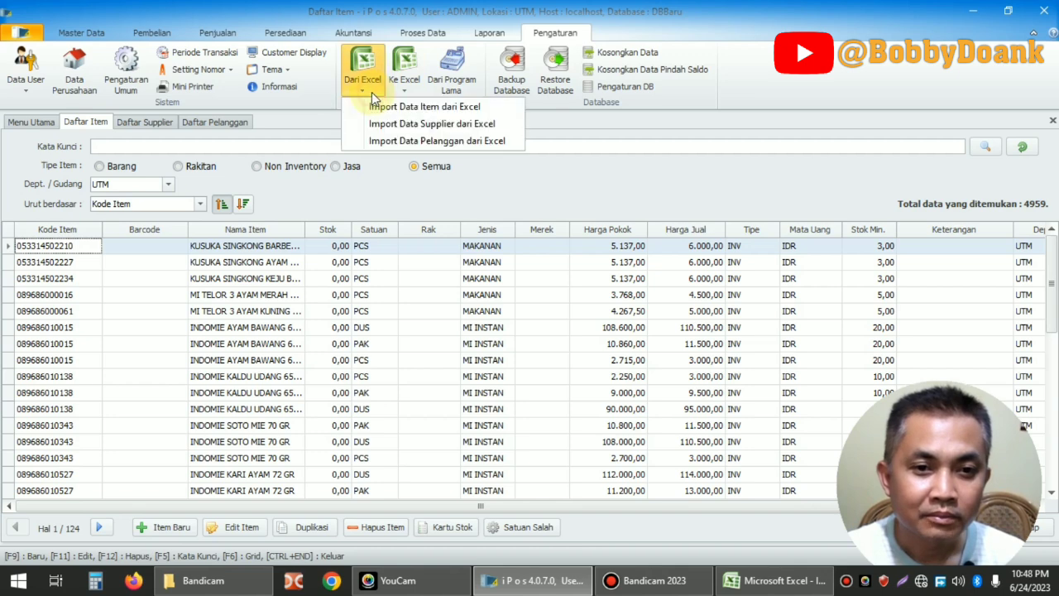
pyautogui.click(409, 129)
pyautogui.click(418, 468)
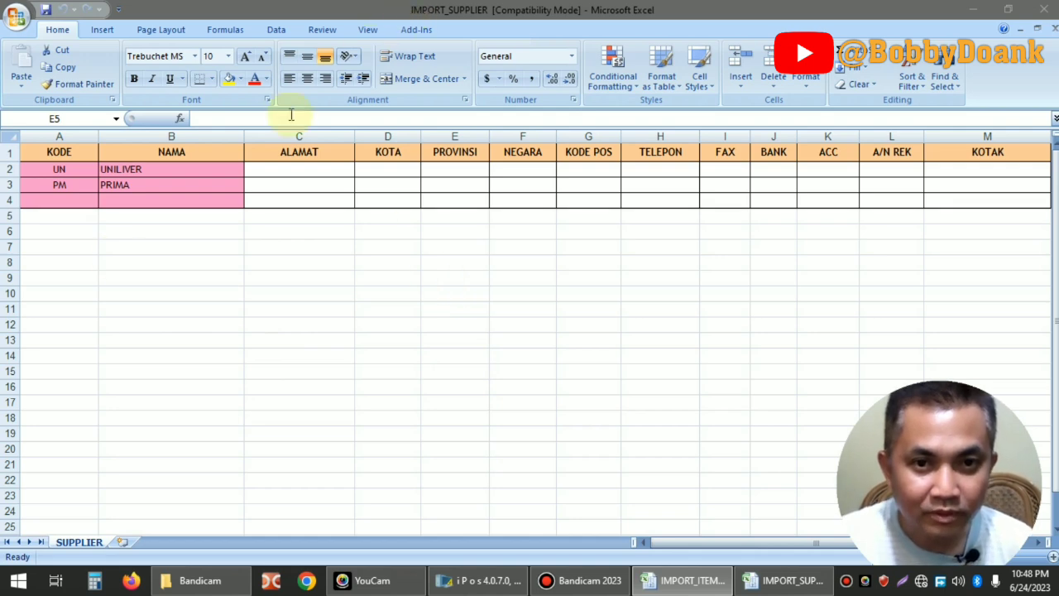
# Look over the supplier template's header columns, including NEGARA, KODE POS and TELEPON.
pyautogui.click(69, 135)
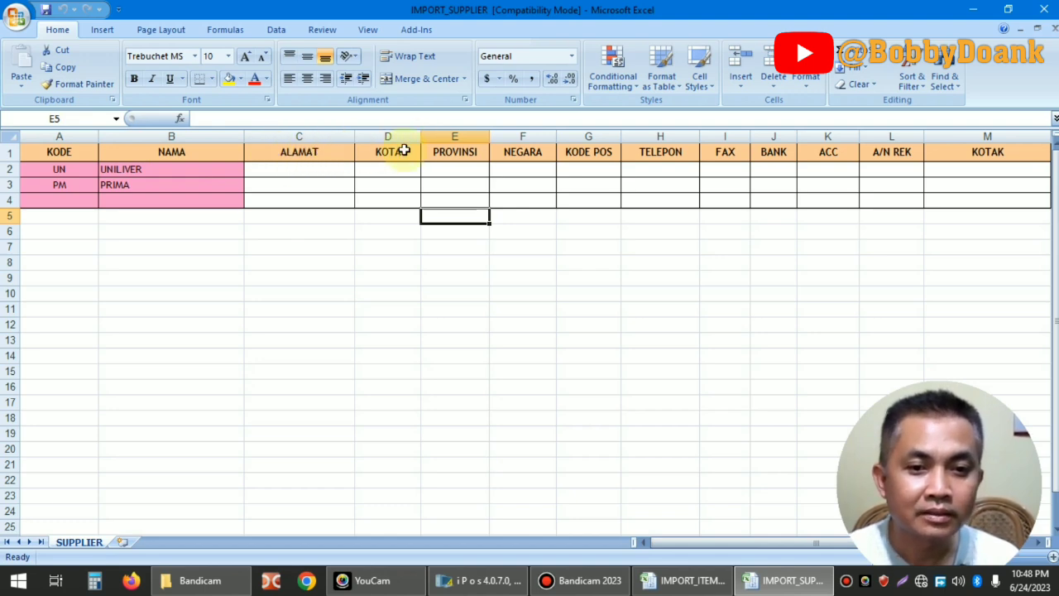
pyautogui.click(530, 152)
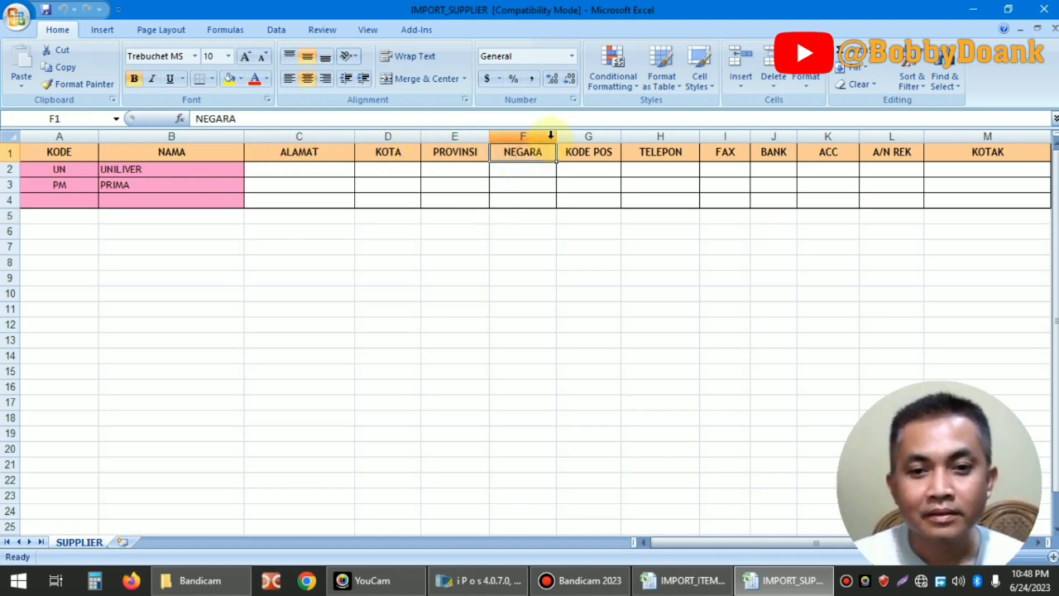
pyautogui.click(550, 134)
pyautogui.click(579, 134)
pyautogui.click(660, 134)
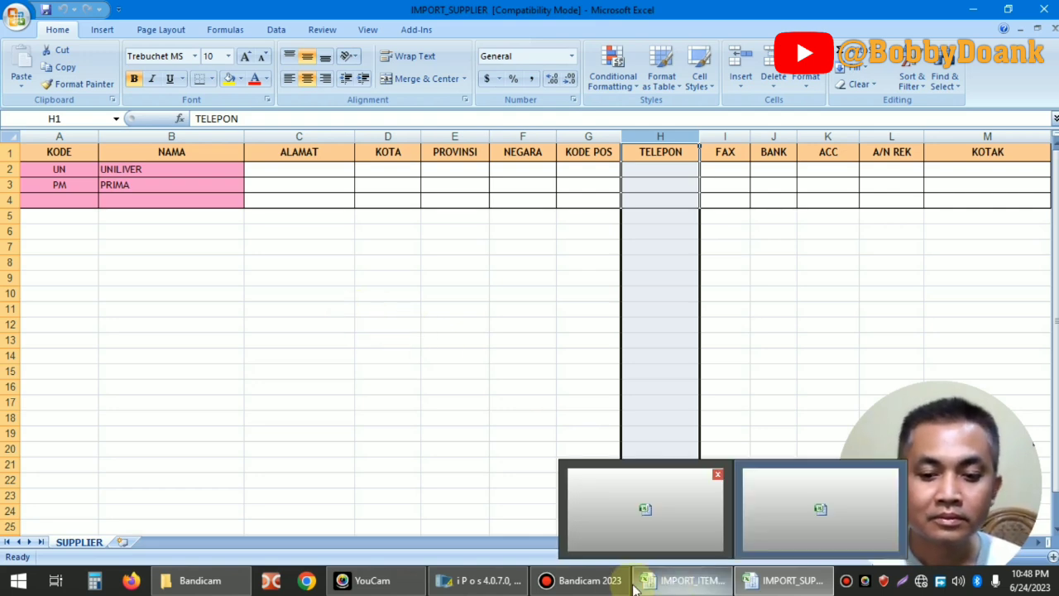
# Return to iPos, close the supplier import dialog, and reopen the sample Excel file for the item import.
pyautogui.click(770, 581)
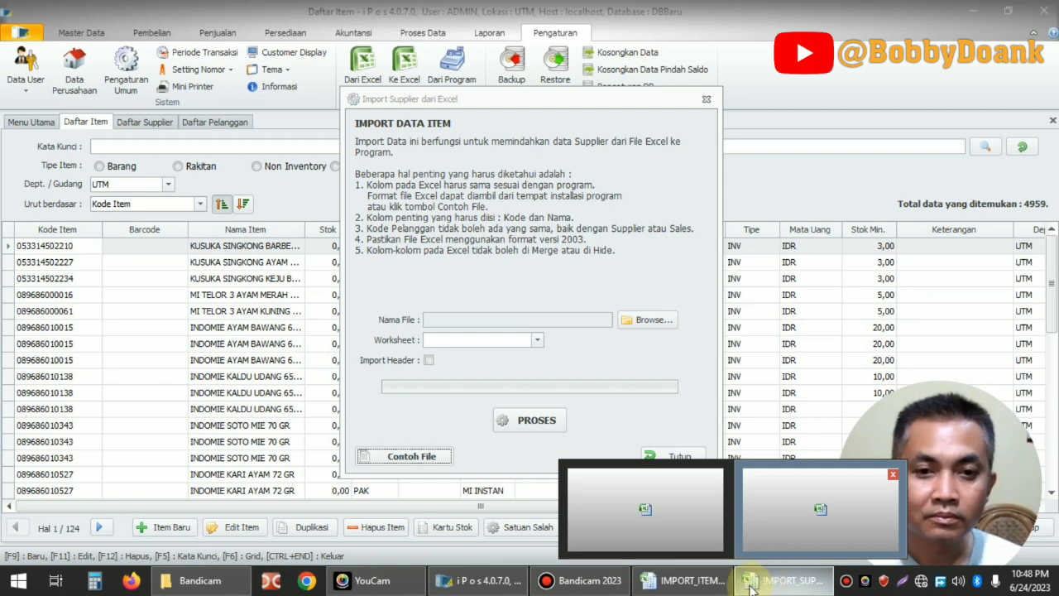
pyautogui.click(703, 99)
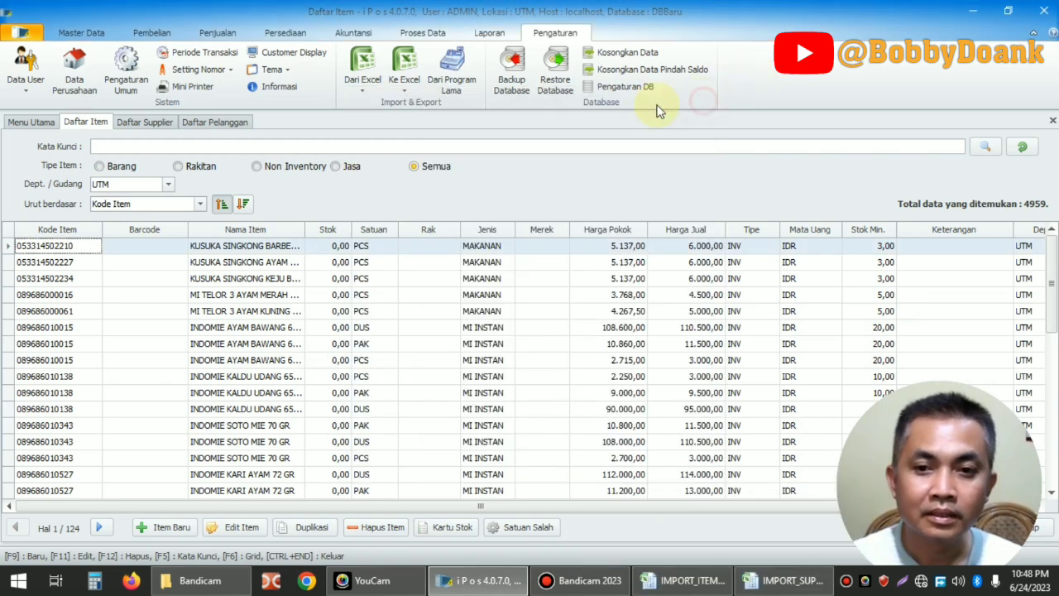
pyautogui.click(362, 75)
pyautogui.click(408, 107)
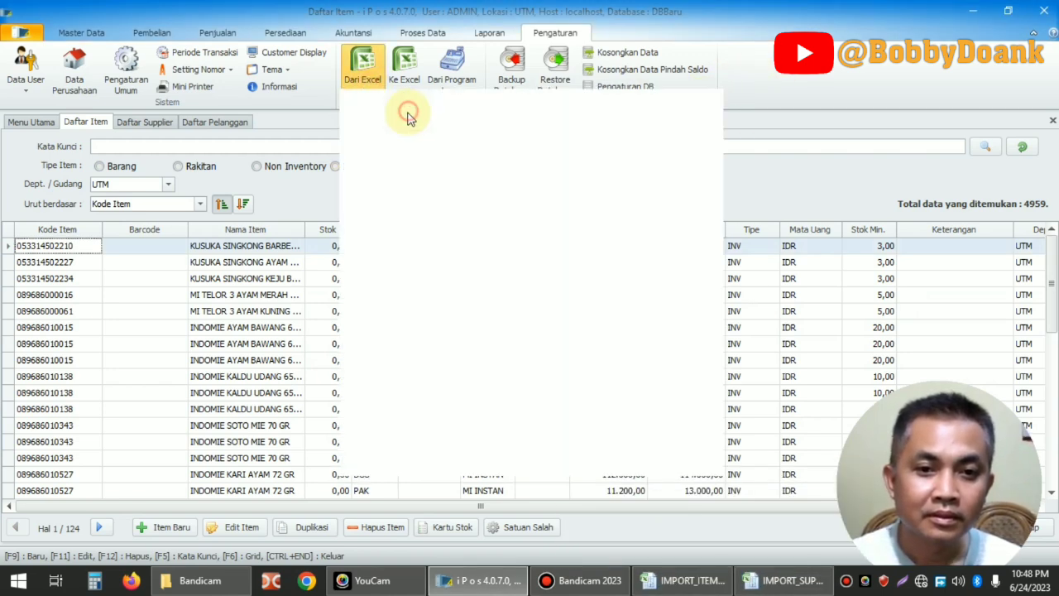
pyautogui.click(436, 456)
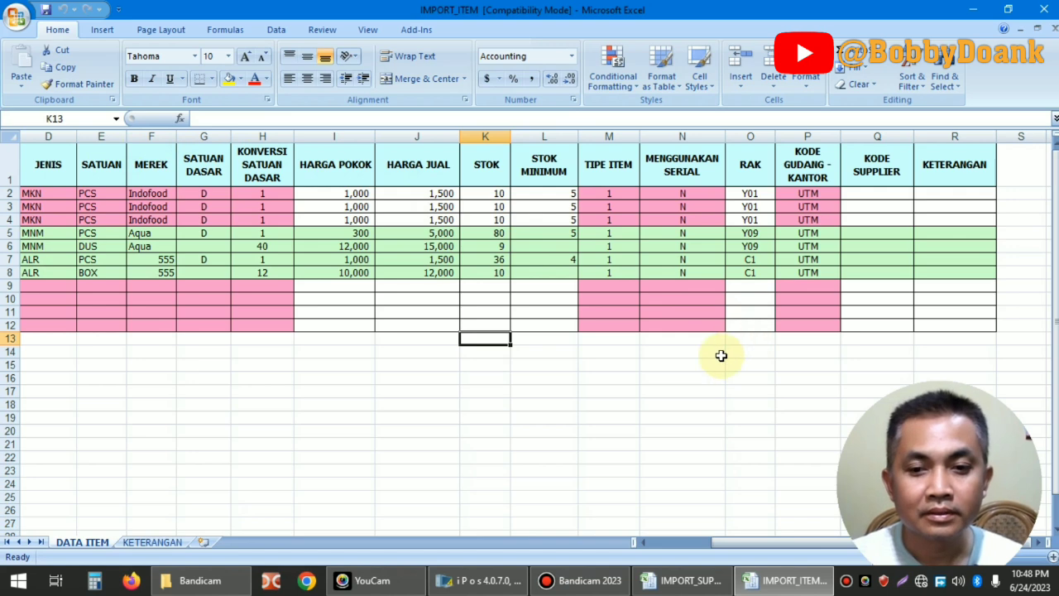
# Review the item template from the KODE ITEM column onward, and return to iPos to close the item import dialog.
pyautogui.moveTo(713, 544); pyautogui.dragTo(676, 551)
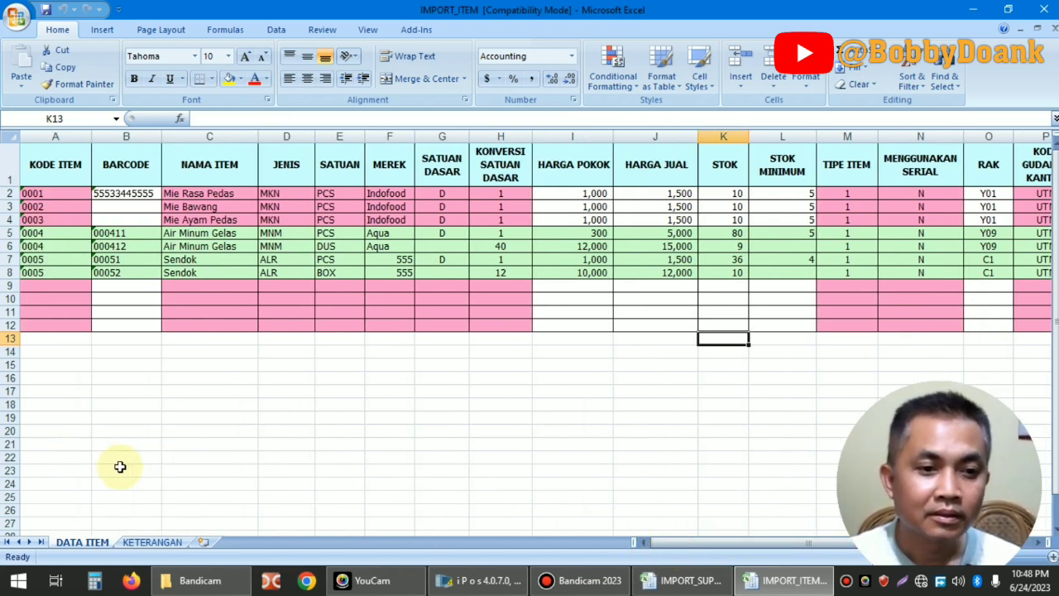
pyautogui.click(146, 447)
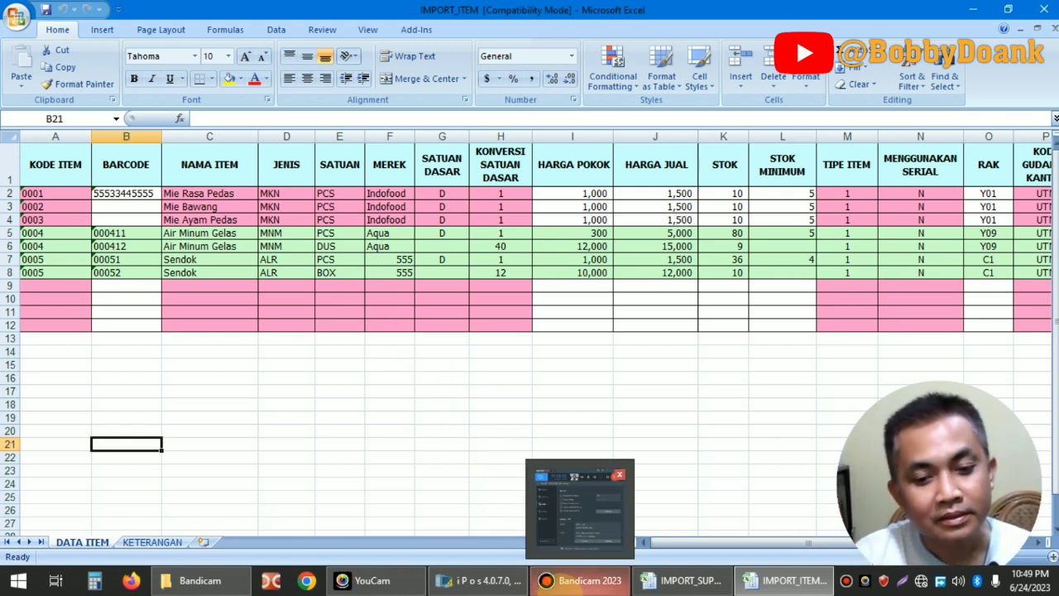
pyautogui.moveTo(504, 585)
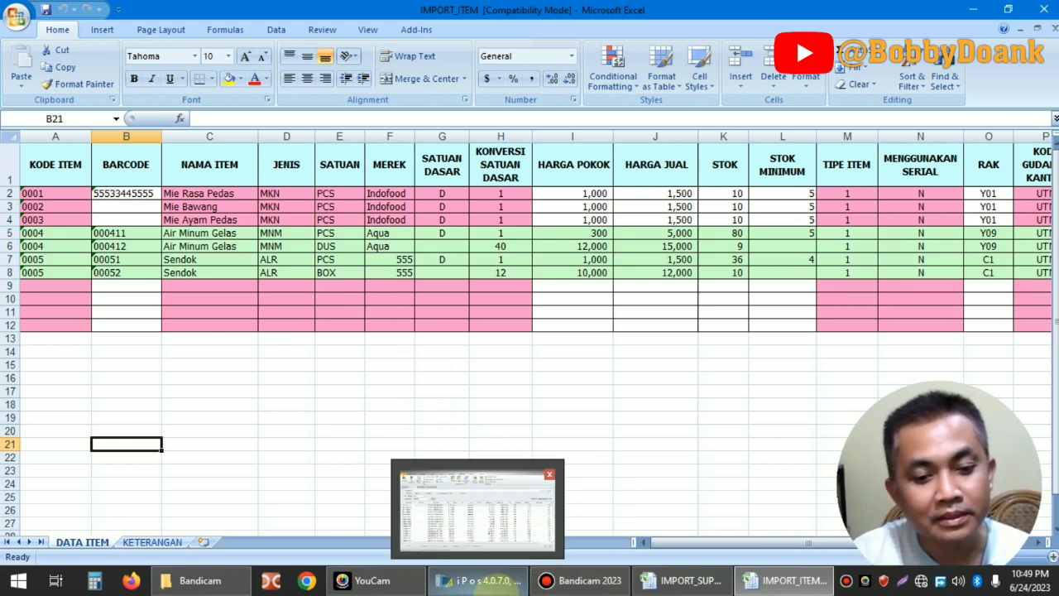
pyautogui.click(497, 587)
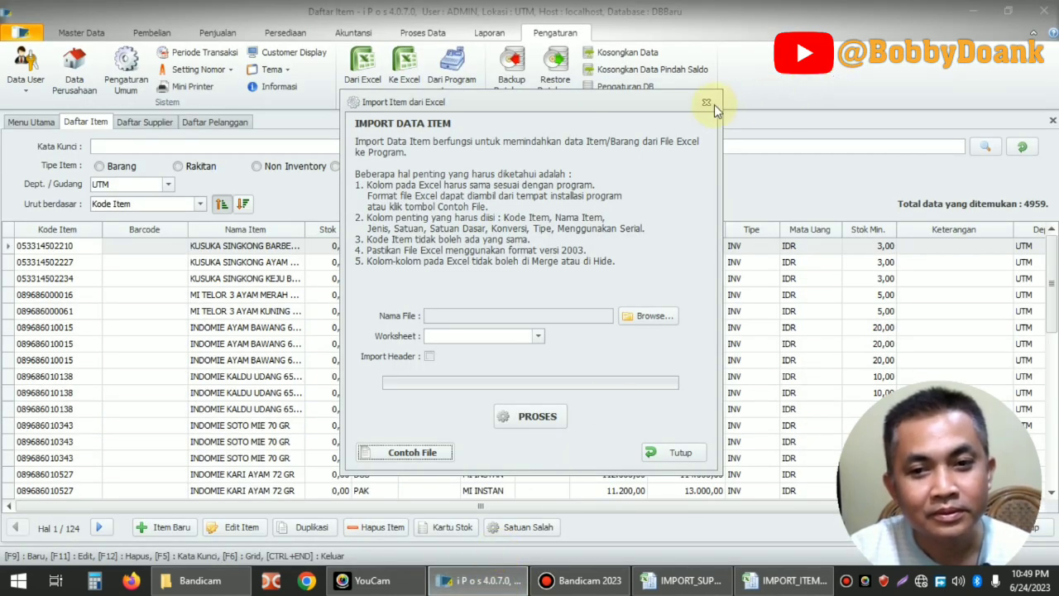
pyautogui.click(707, 105)
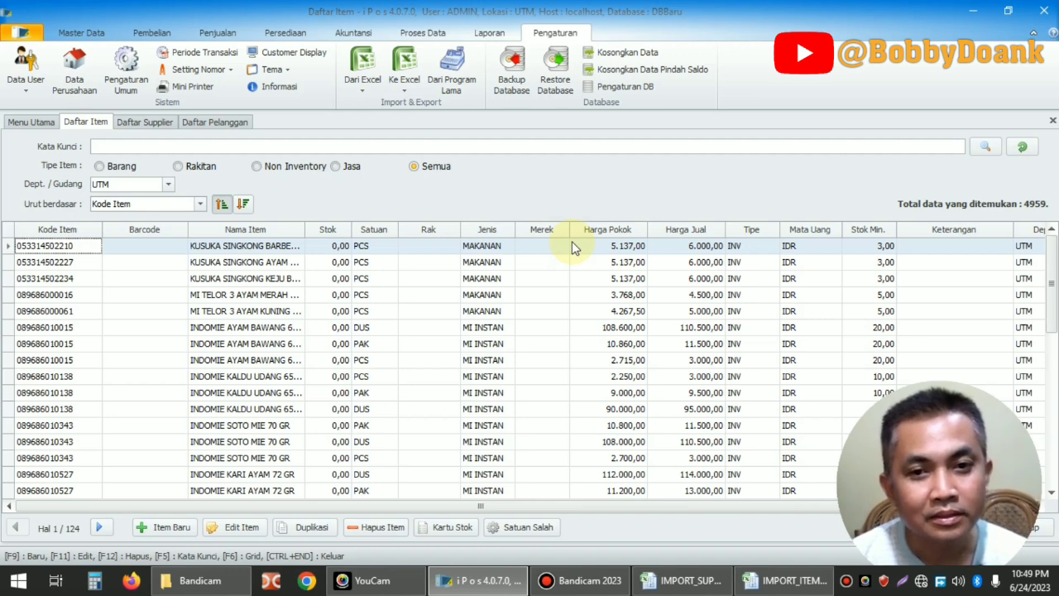
# Show the Master Data commands above the item list.
pyautogui.click(81, 31)
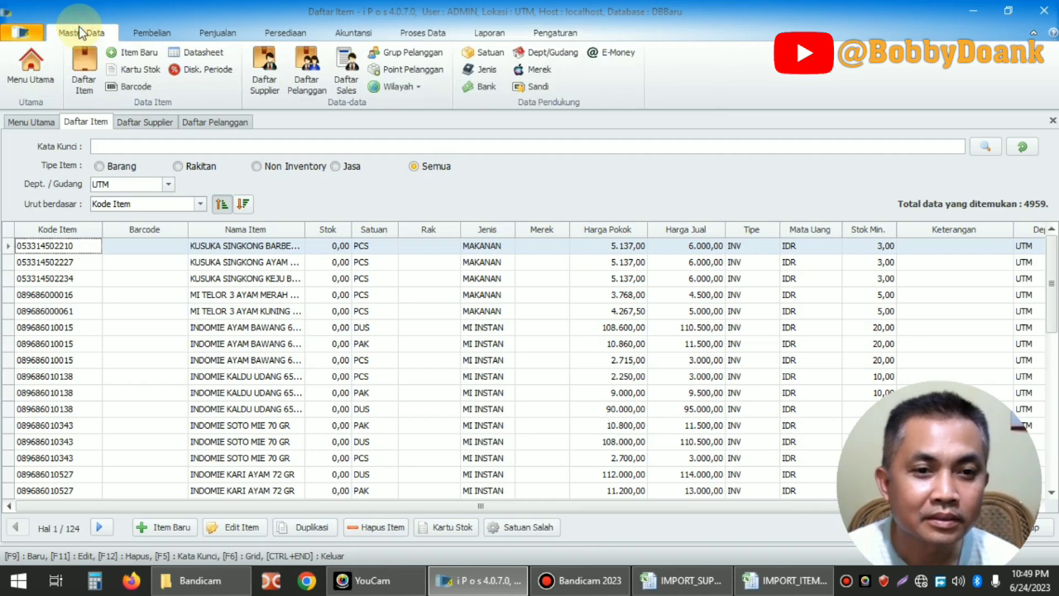